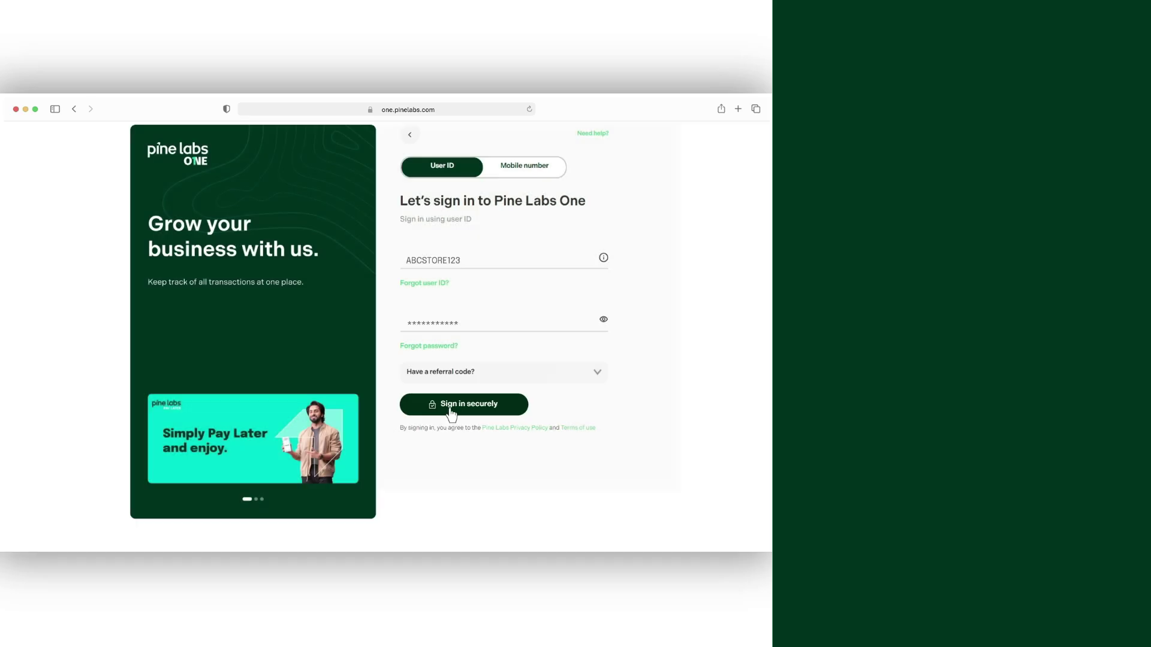
Sign in securely to the store's Pine Labs One account with its user ID and password
click(445, 409)
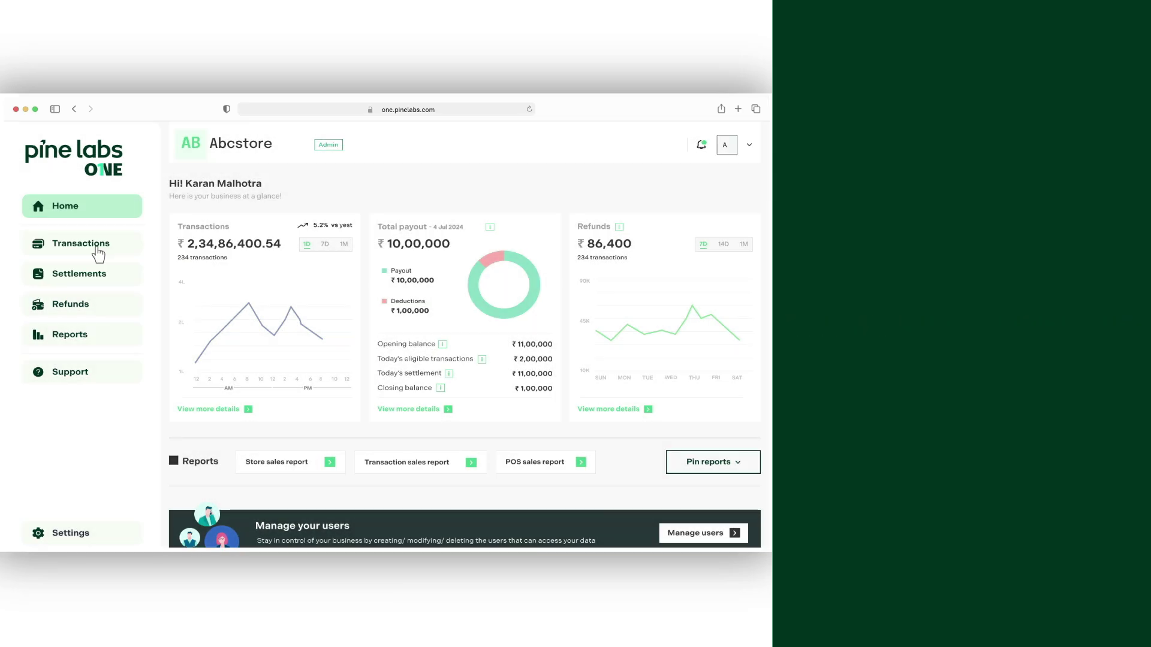
Go to the Transactions page listing 234 transactions worth ₹2,34,86,400.54
click(99, 246)
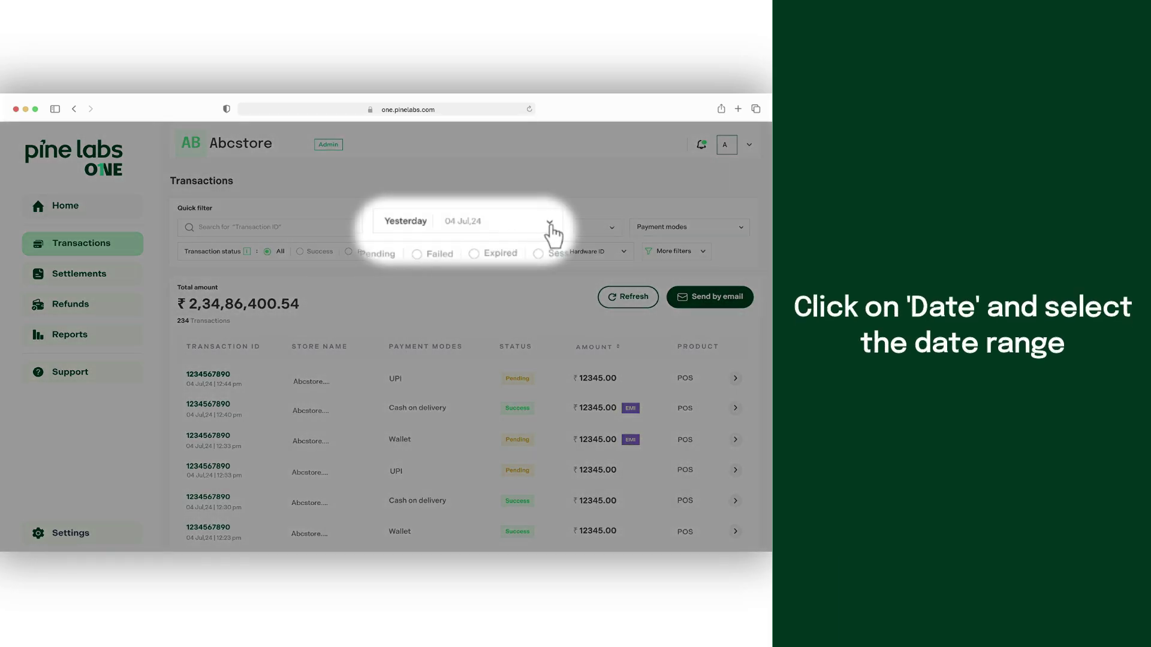
Filter transactions to the custom date range 1–4 July 2024
click(492, 230)
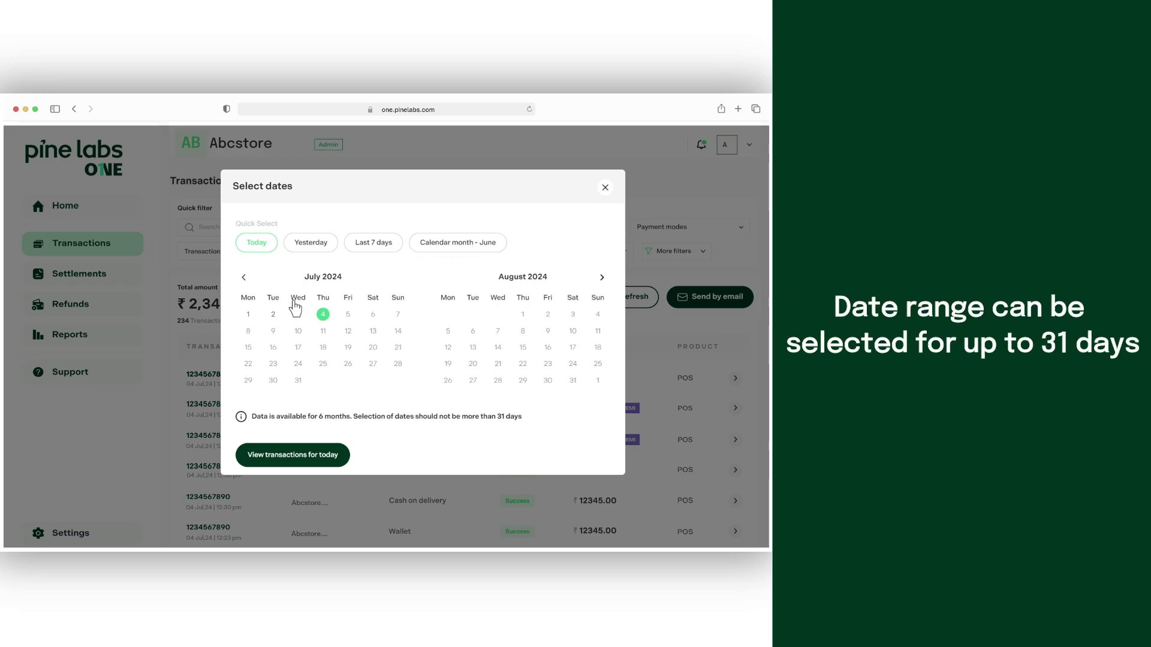
click(249, 315)
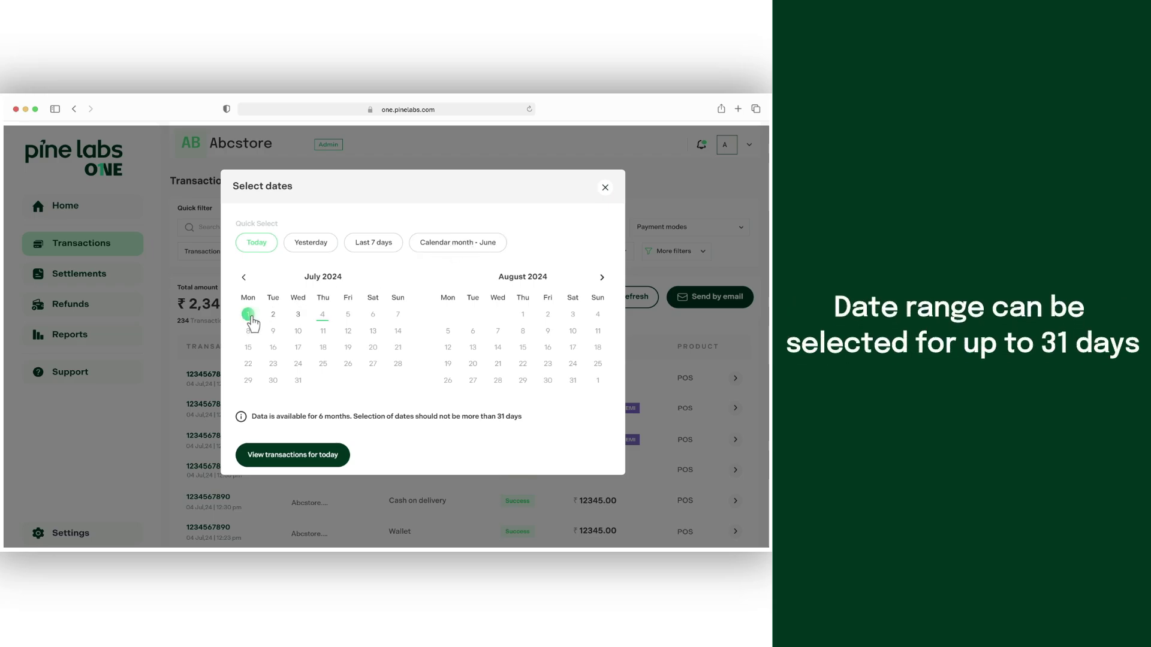
click(323, 316)
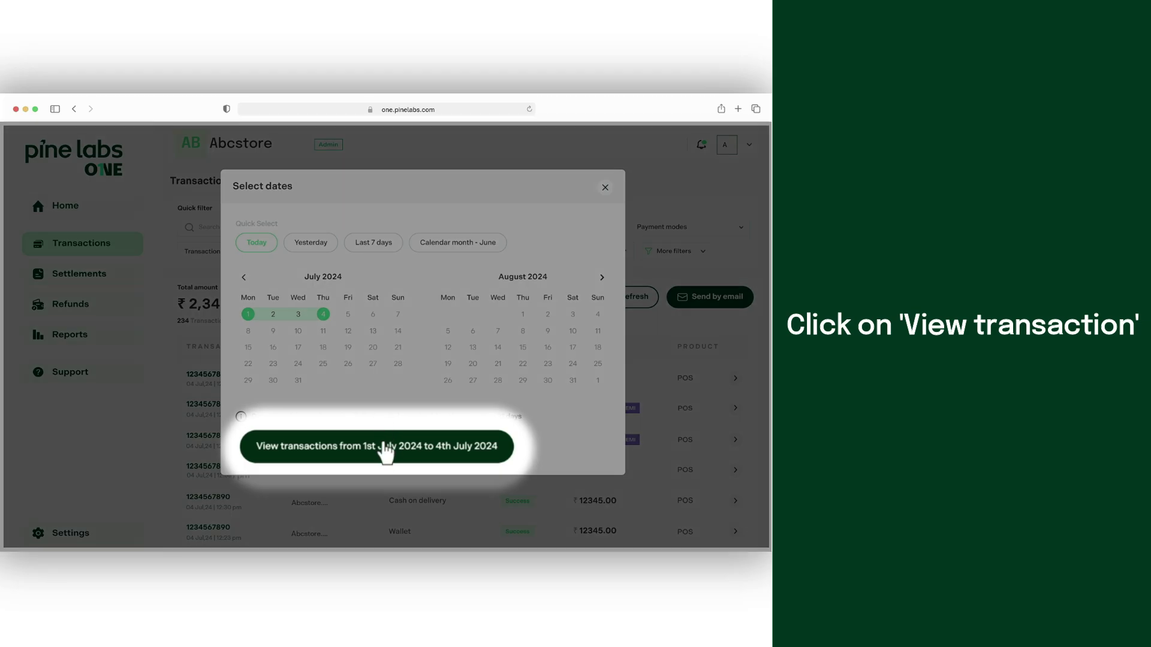
click(386, 456)
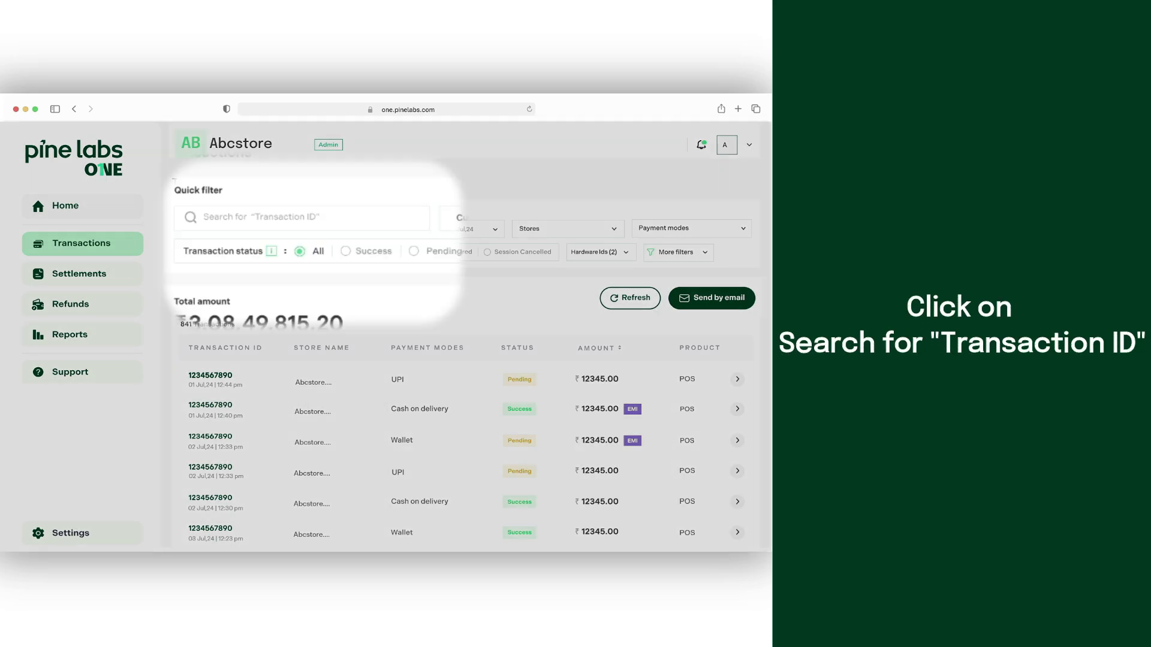
Find the ₹75,410.00 sale by its transaction ID, download its chargeslip, and return to the list
click(193, 232)
text(12)
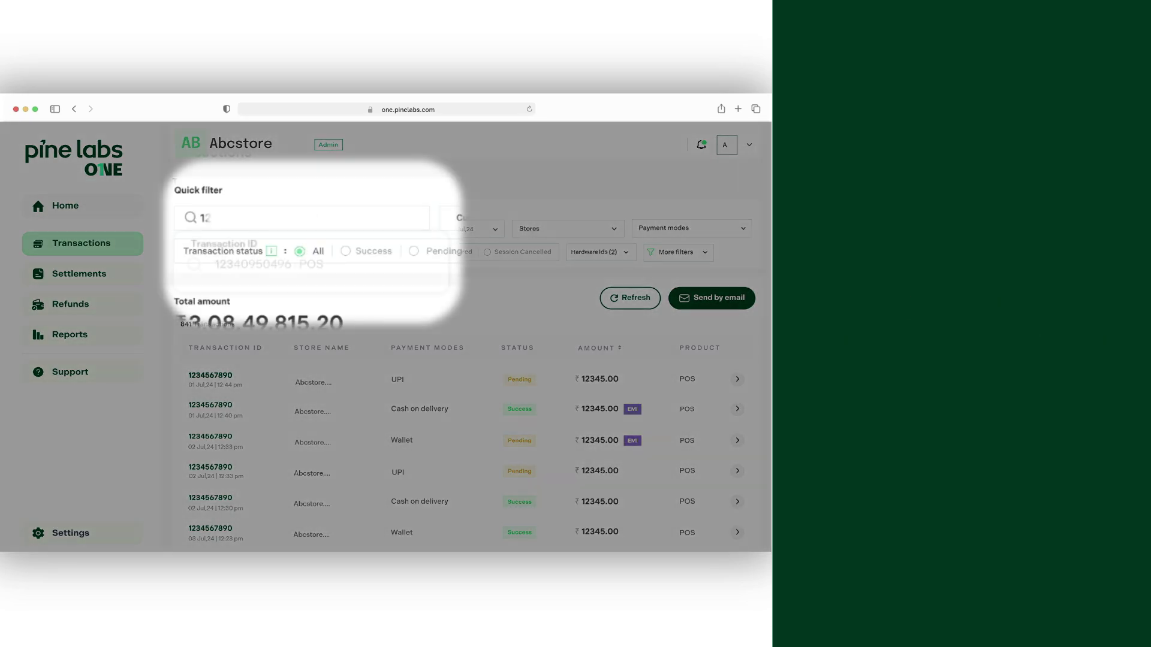
text(330403989)
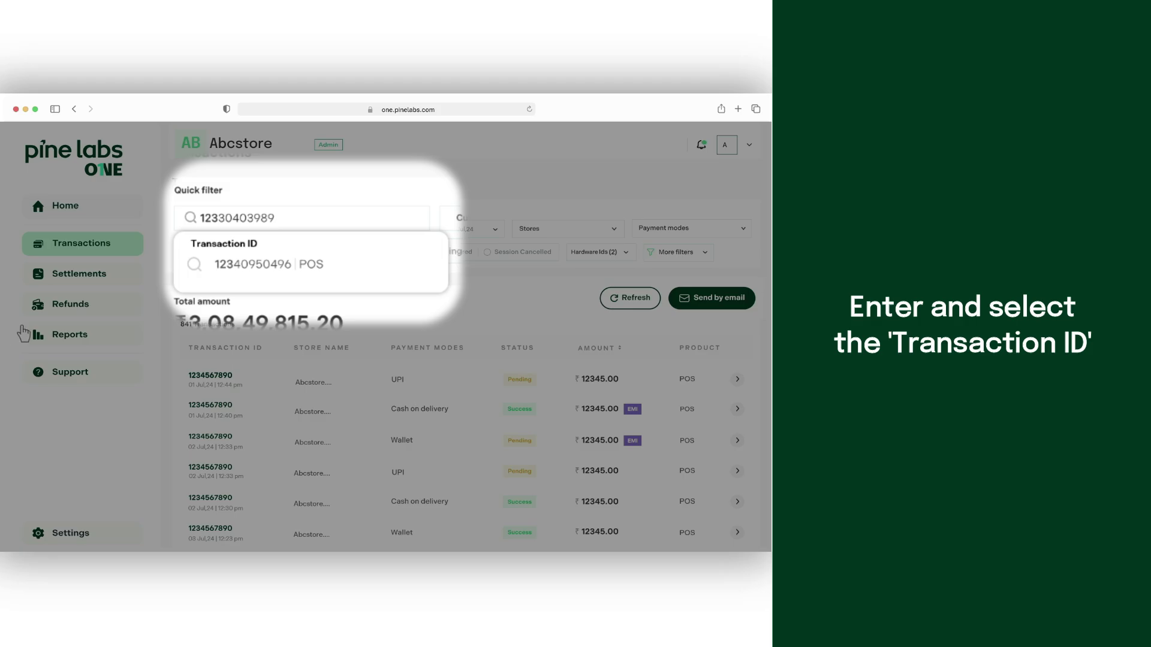
click(282, 277)
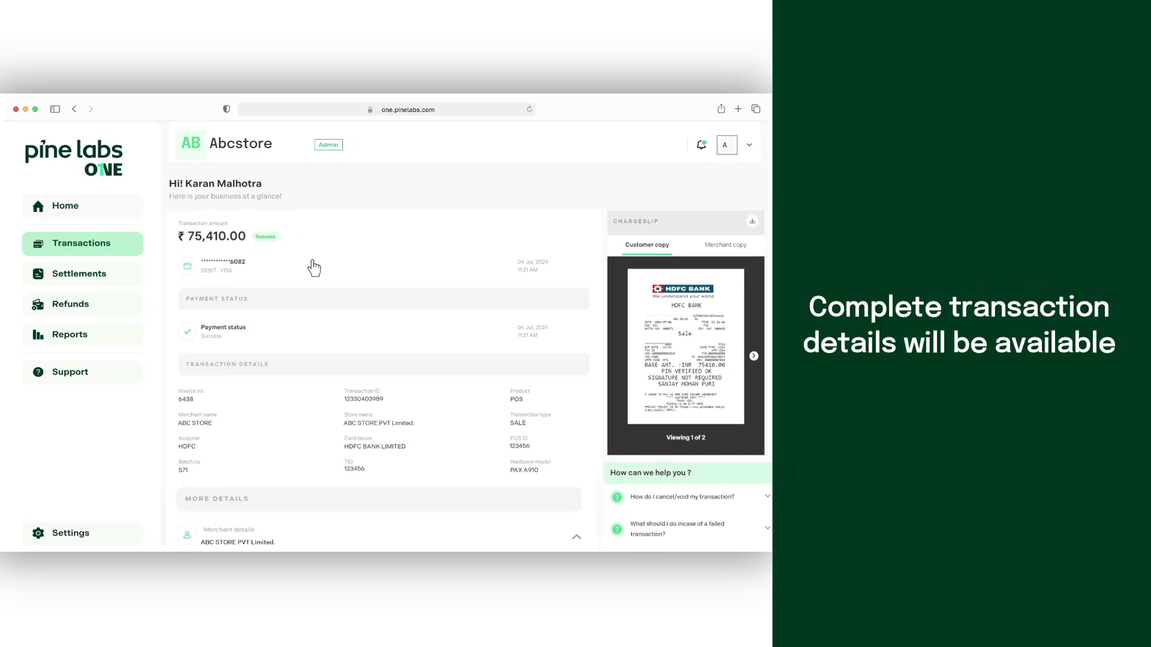
scroll(314, 268, down, 2)
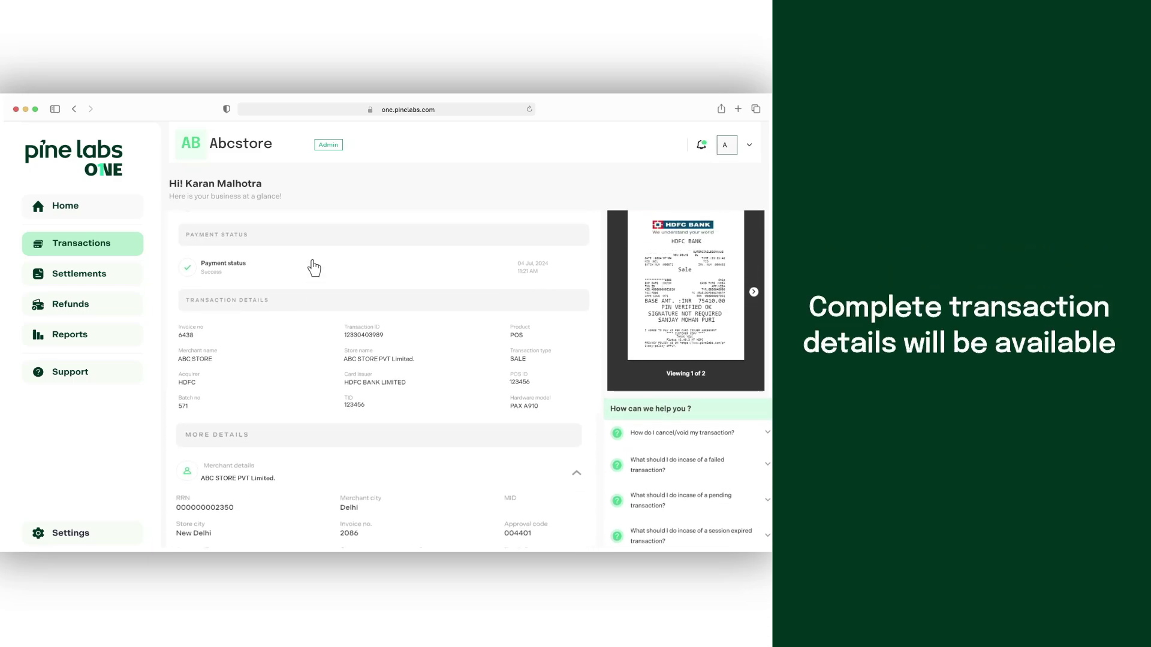
scroll(314, 268, up, 3)
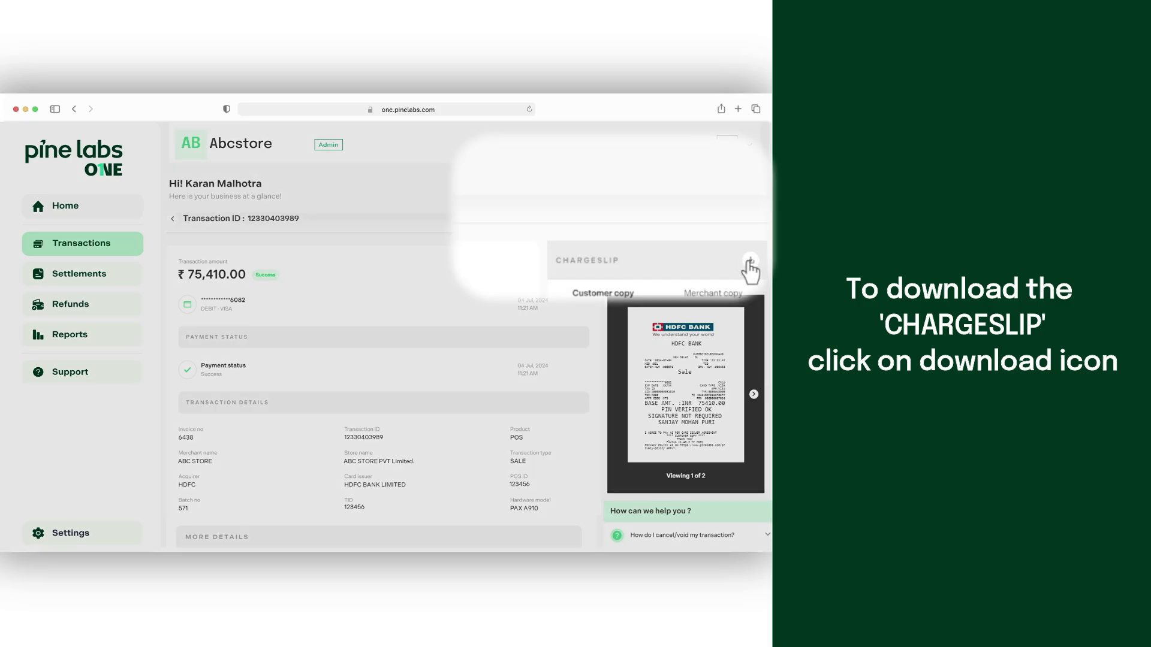
click(753, 259)
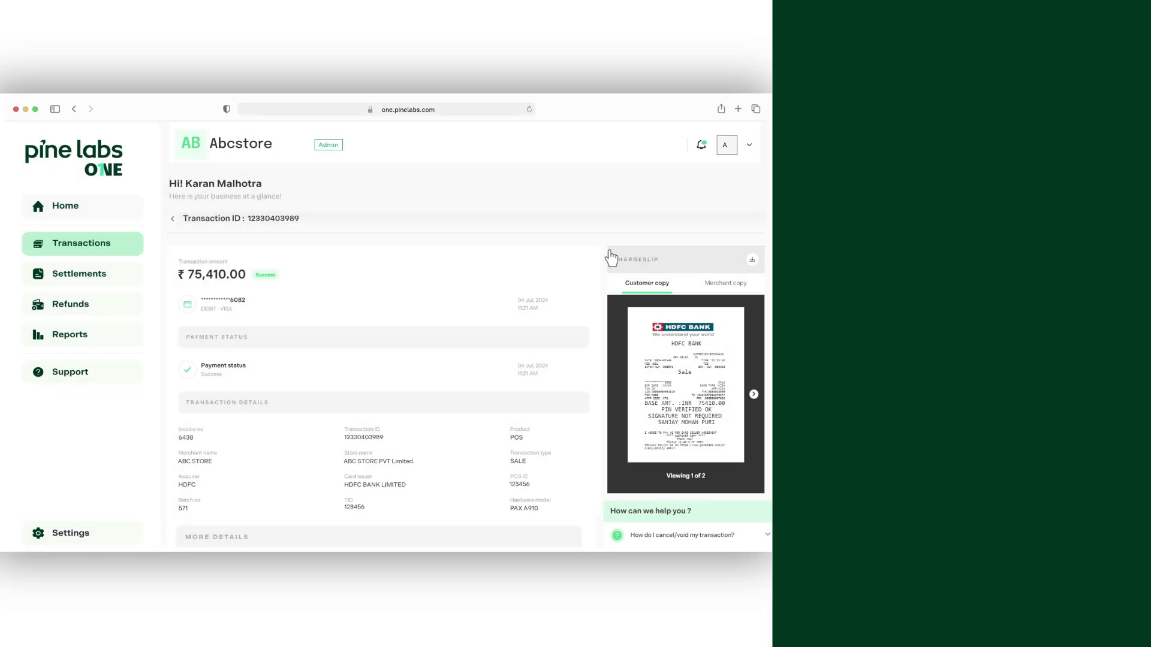
click(173, 219)
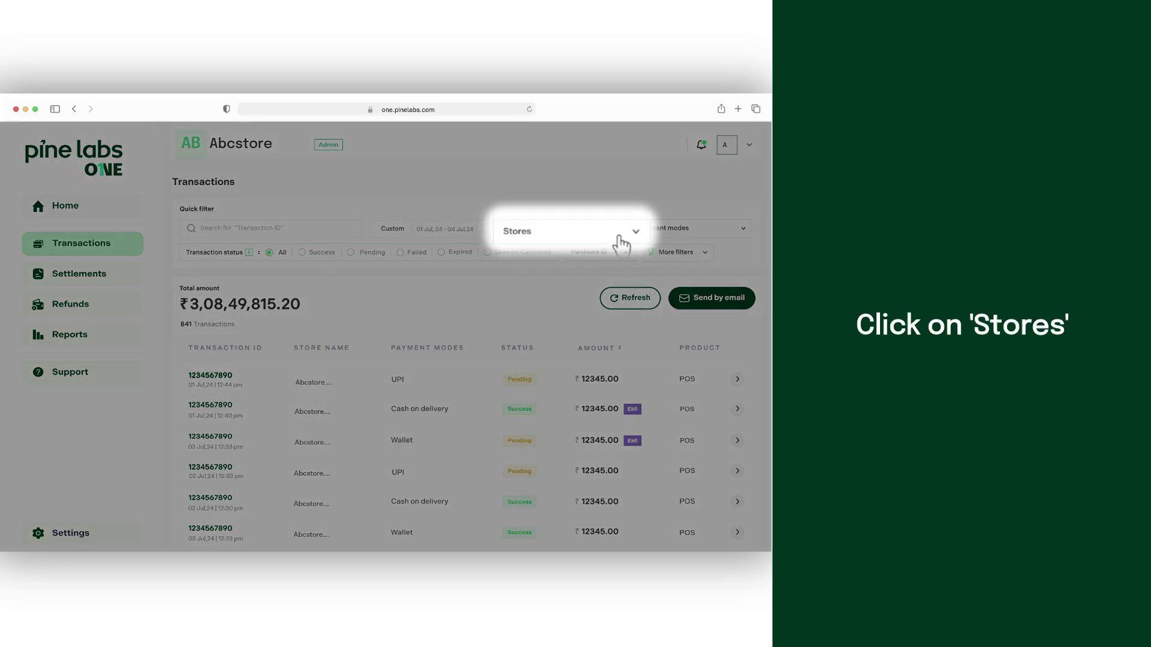
Filter the Stores to ABC Store 234 and ABC Store 28459
click(615, 239)
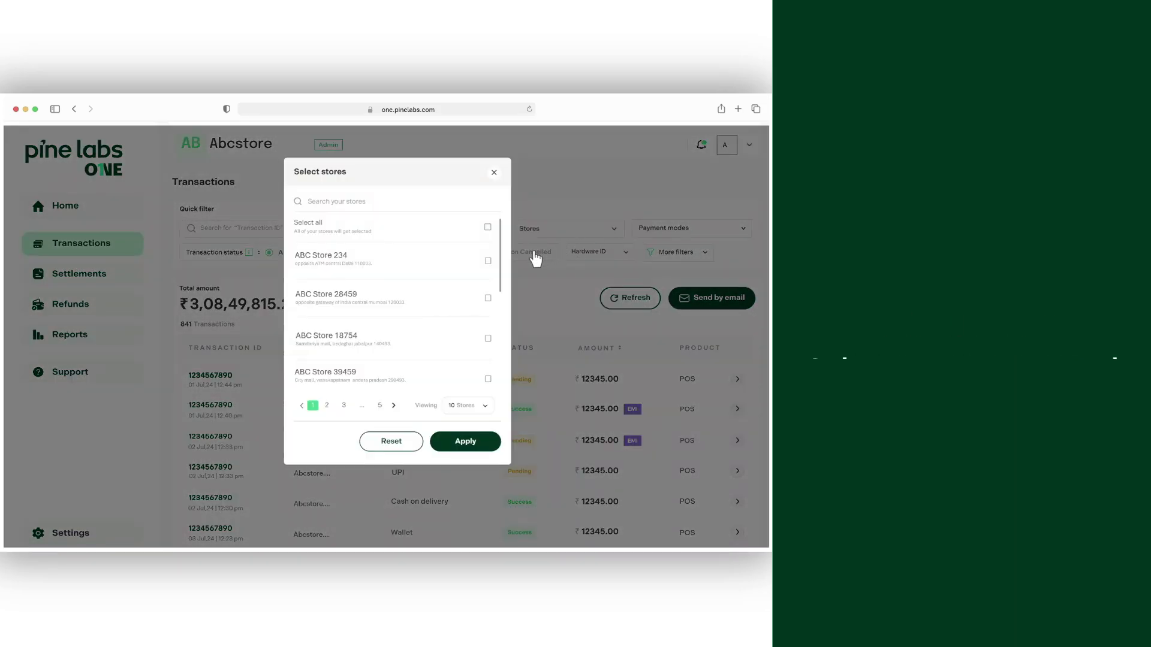
click(488, 261)
click(488, 298)
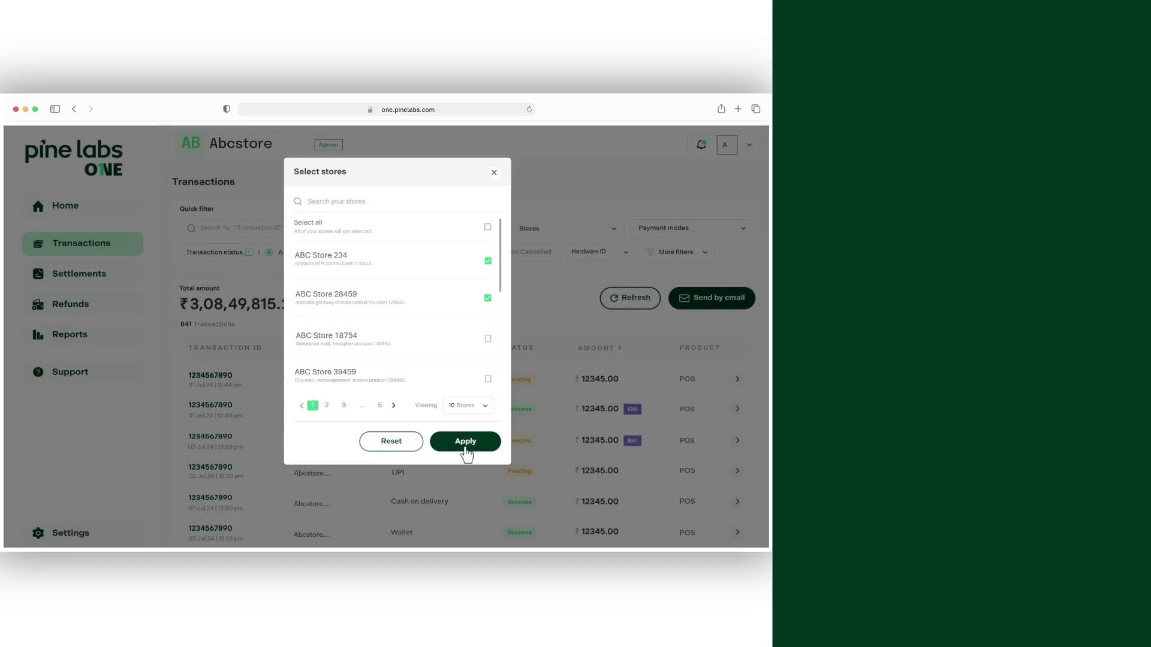
click(462, 440)
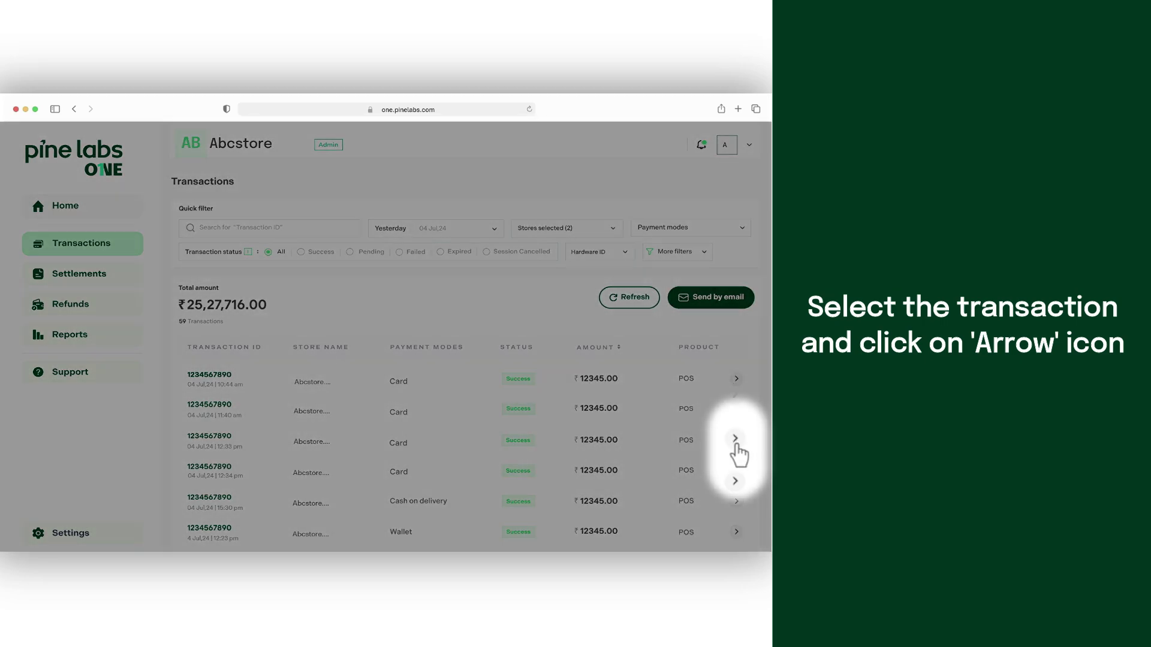
click(736, 441)
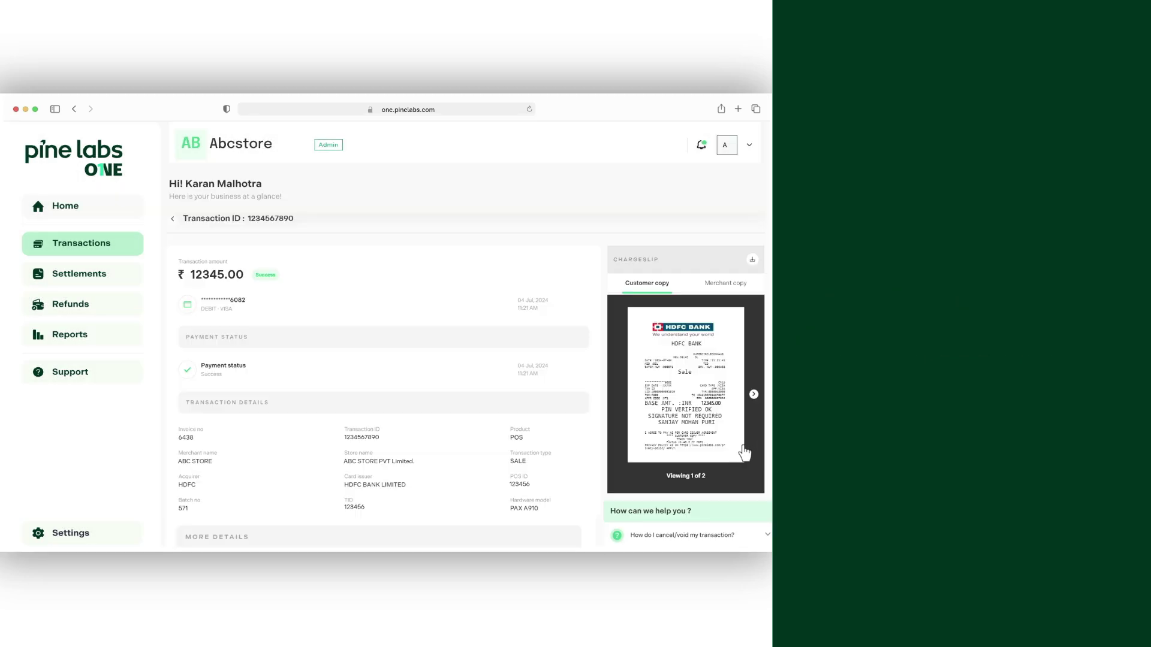
click(172, 220)
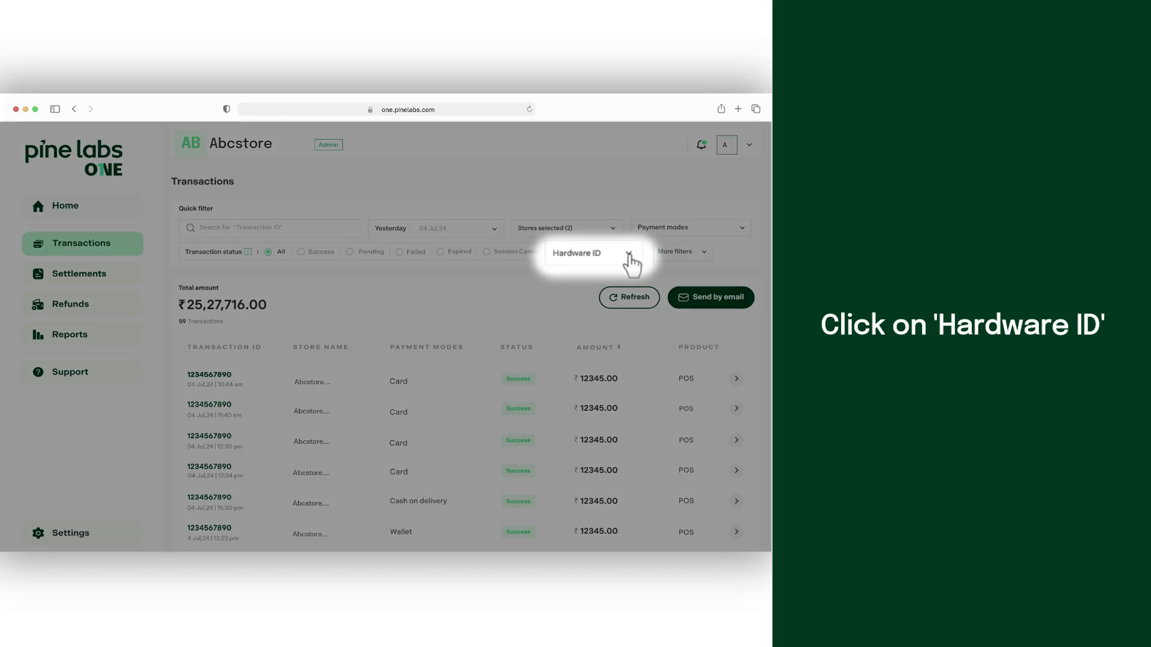
Filter the Hardware ID to 123456x and 1234x67, leaving 23 transactions
click(630, 258)
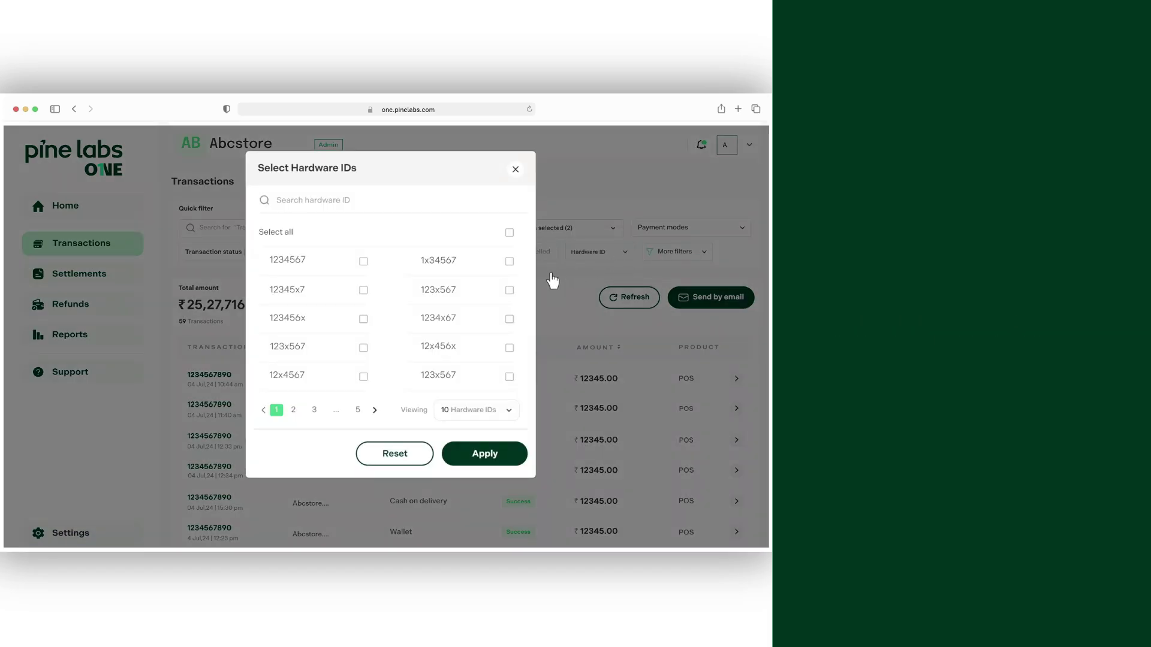
click(363, 320)
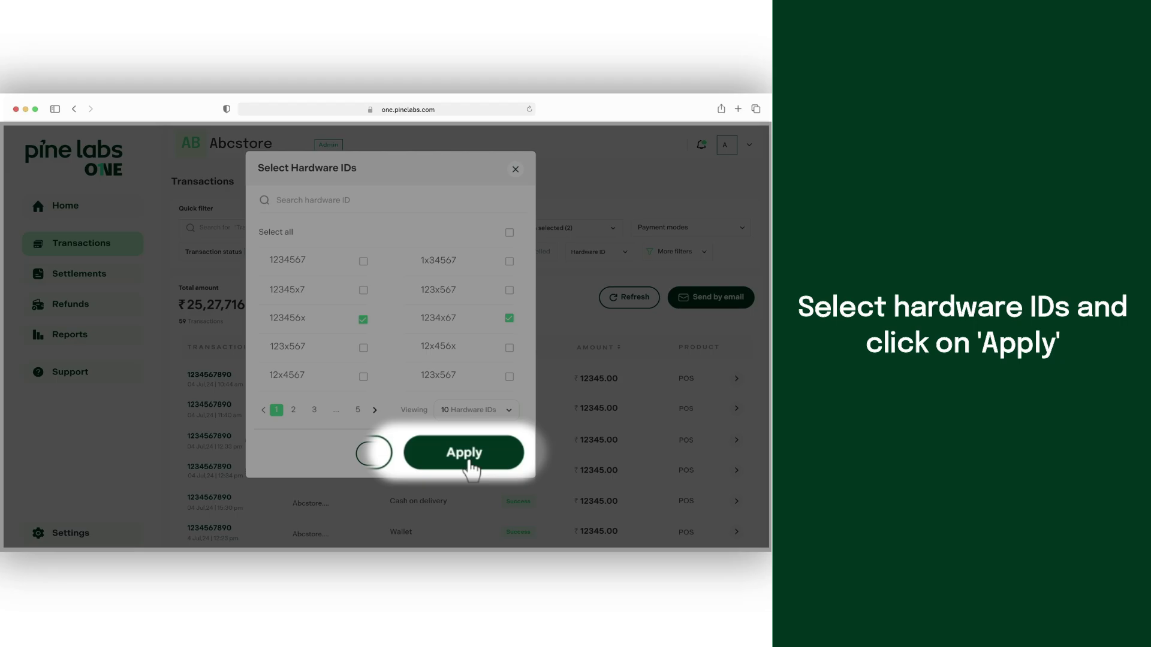
click(468, 463)
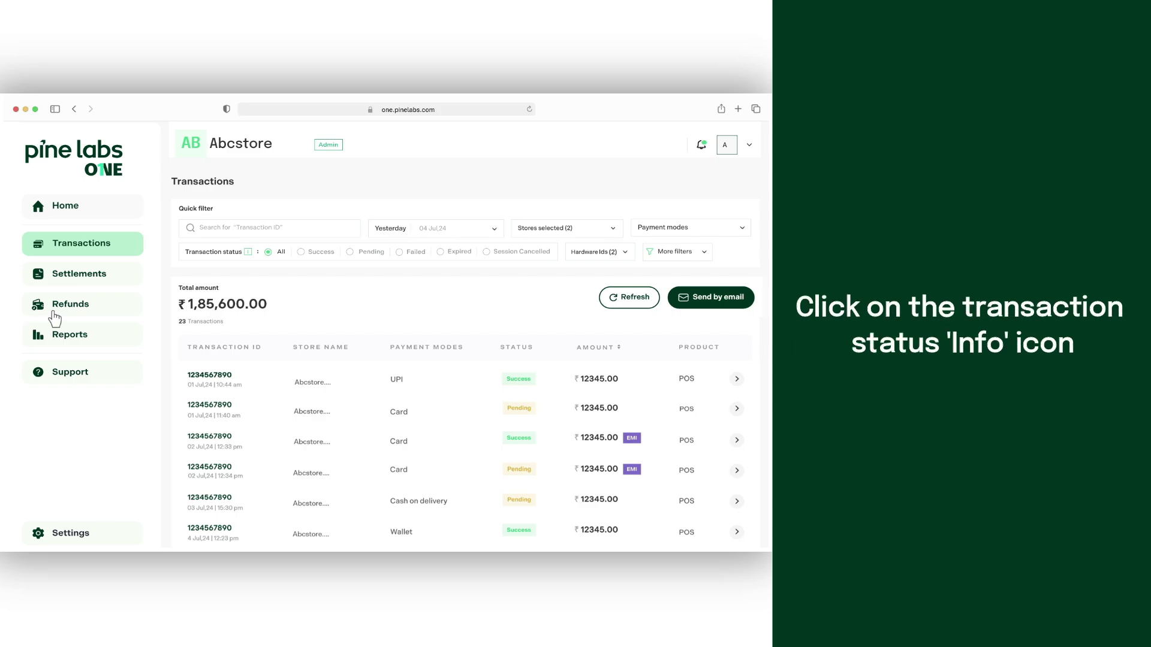
Review the transaction status definitions, then set the status filter to Success
click(248, 252)
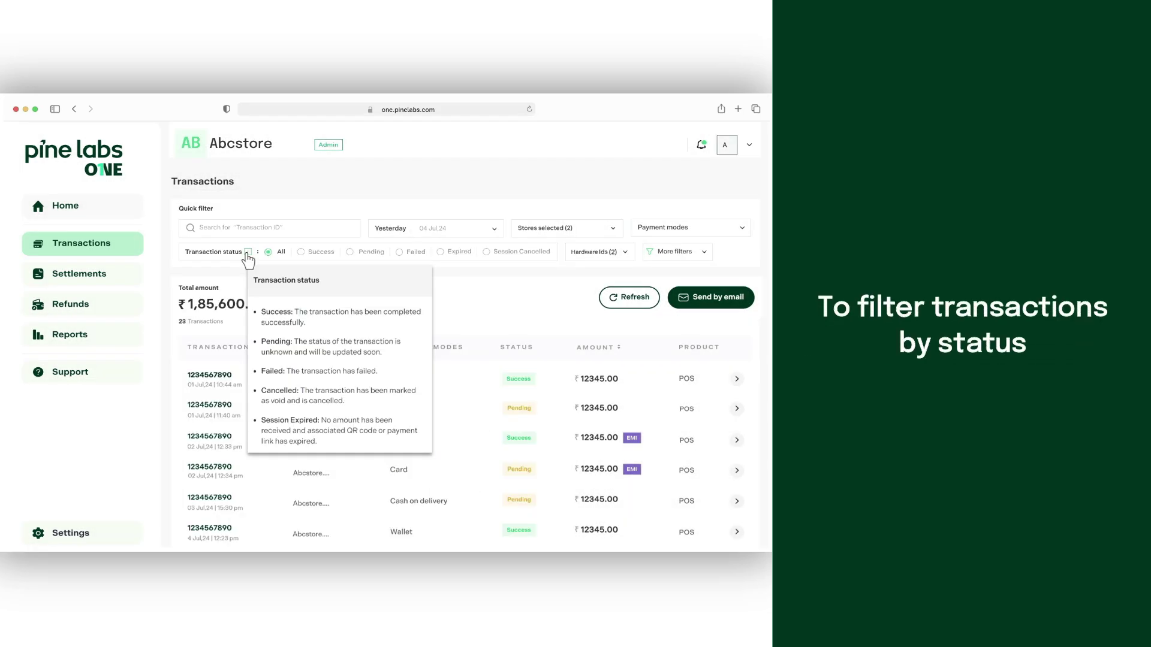
click(248, 253)
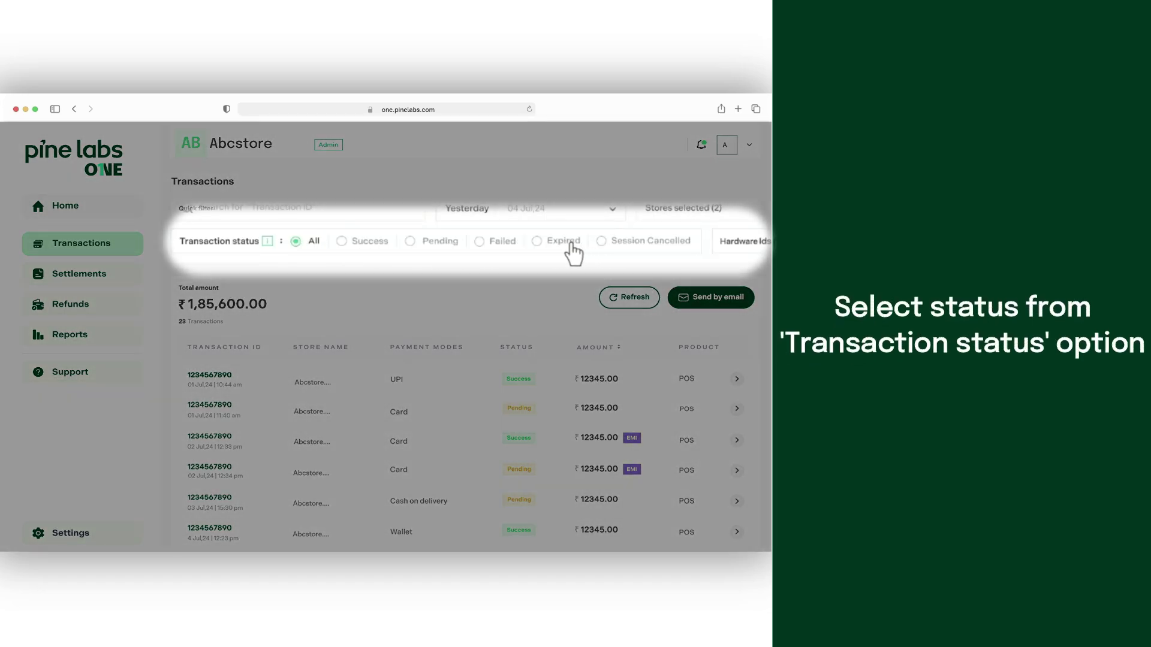
click(344, 246)
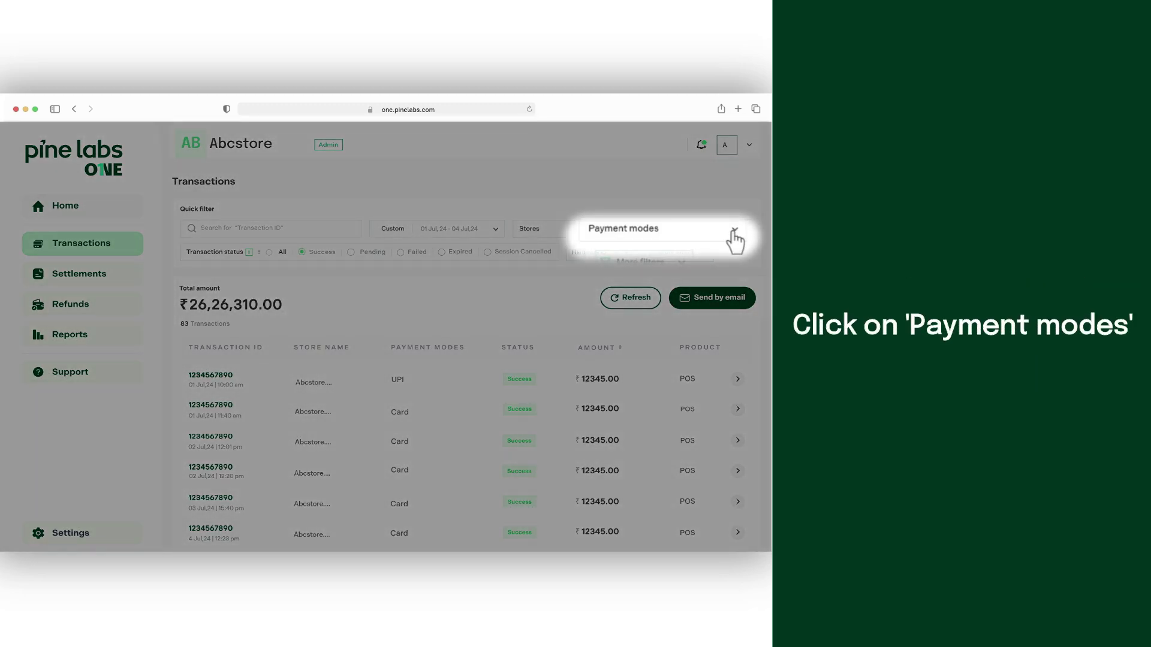
Set the payment mode filter to Card payments with Bank EMI
click(735, 240)
drag(350, 426, 418, 427)
click(538, 371)
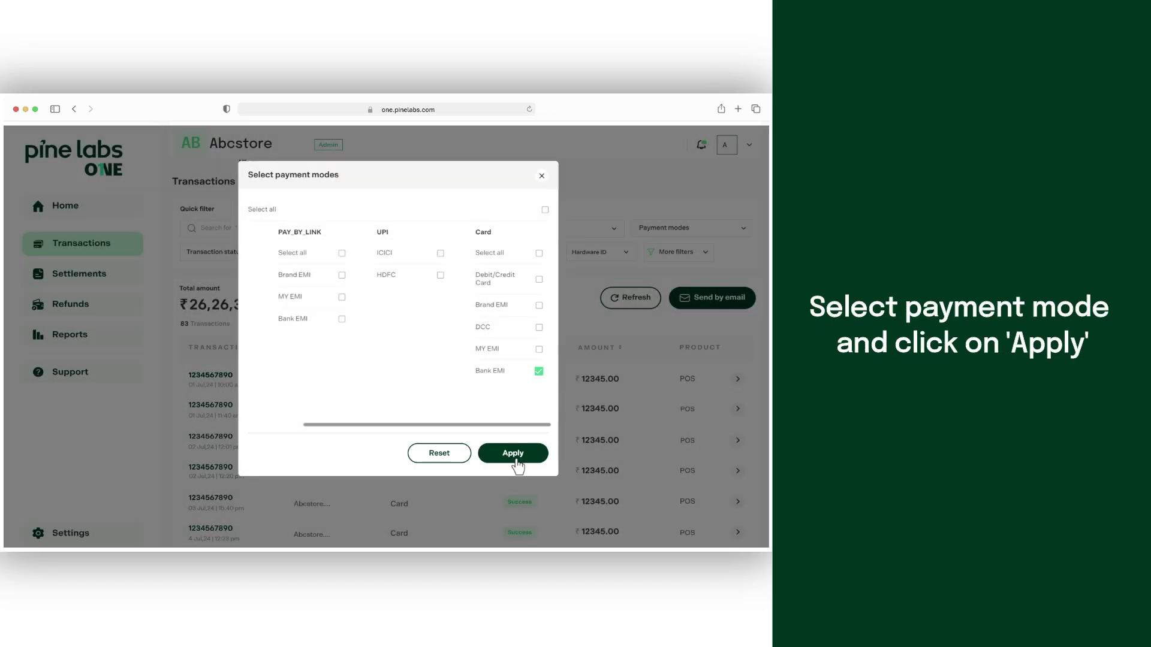
click(513, 455)
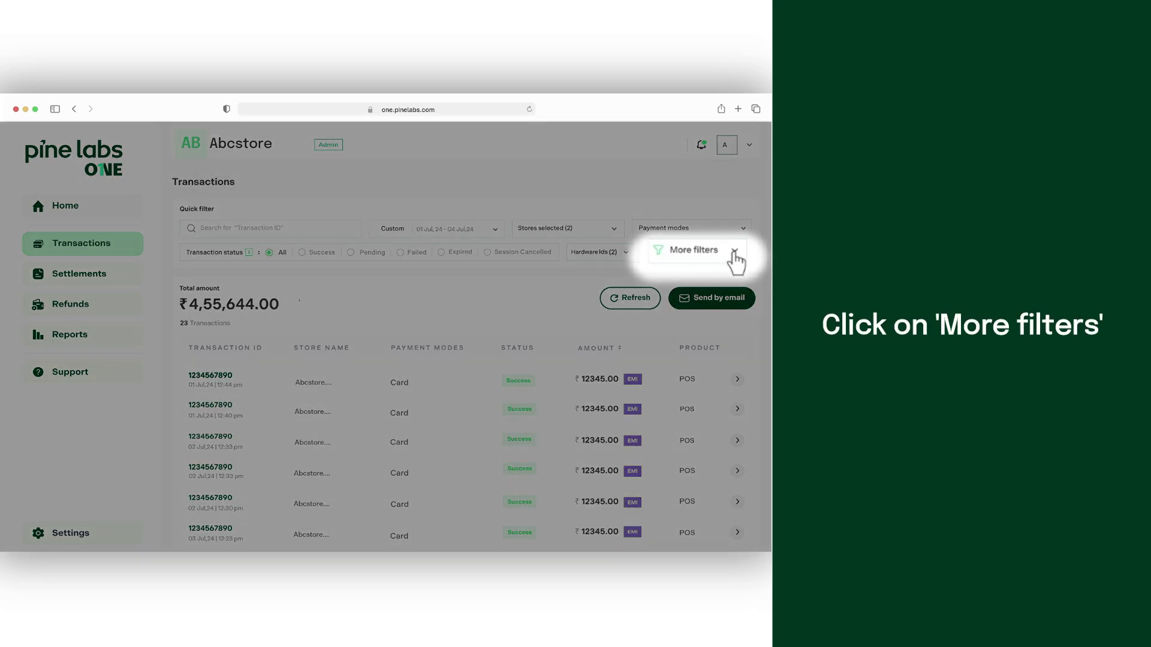
Apply More filters for EMI, South zone and Closed batches, then bring up Send by email
click(736, 261)
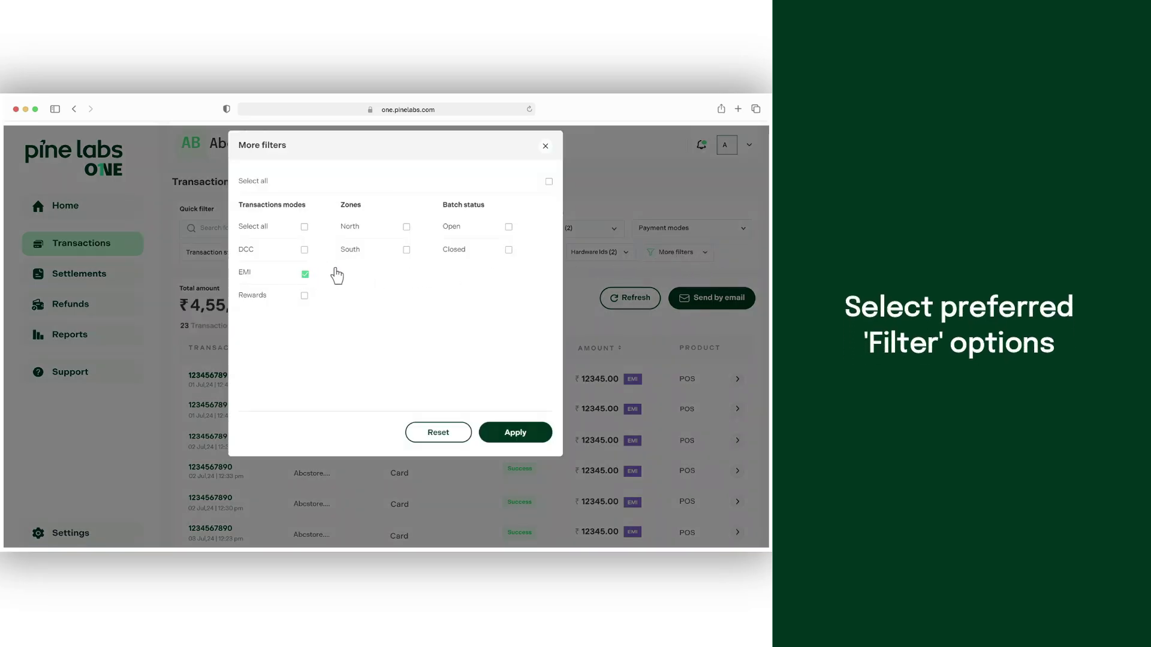
click(407, 250)
click(507, 251)
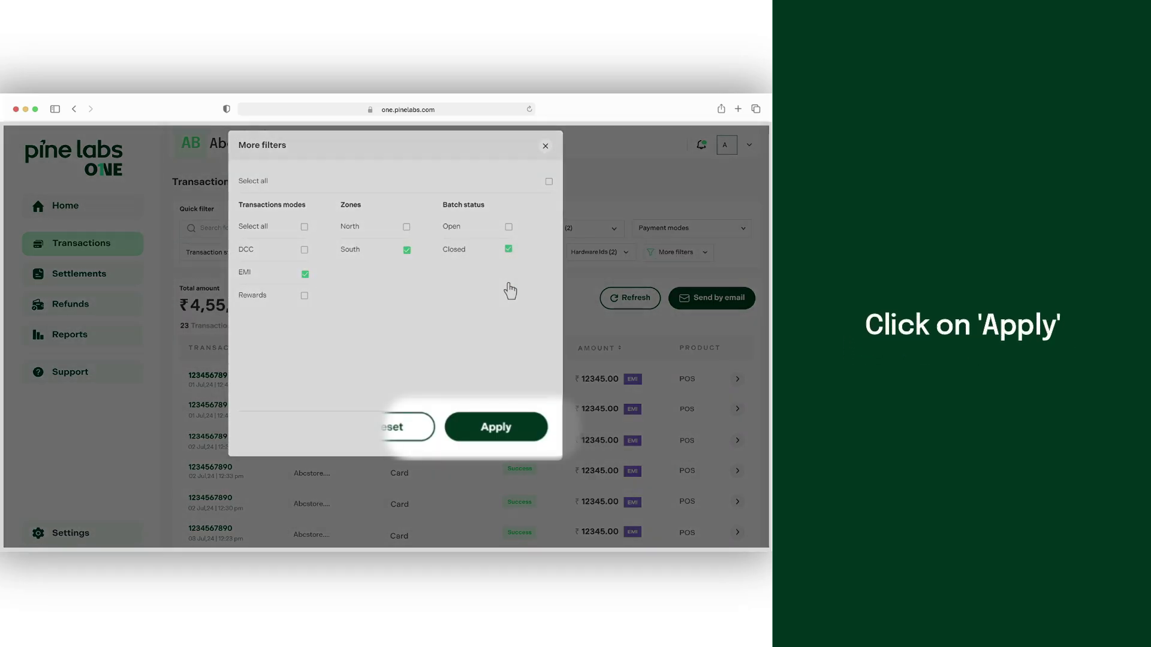
click(496, 435)
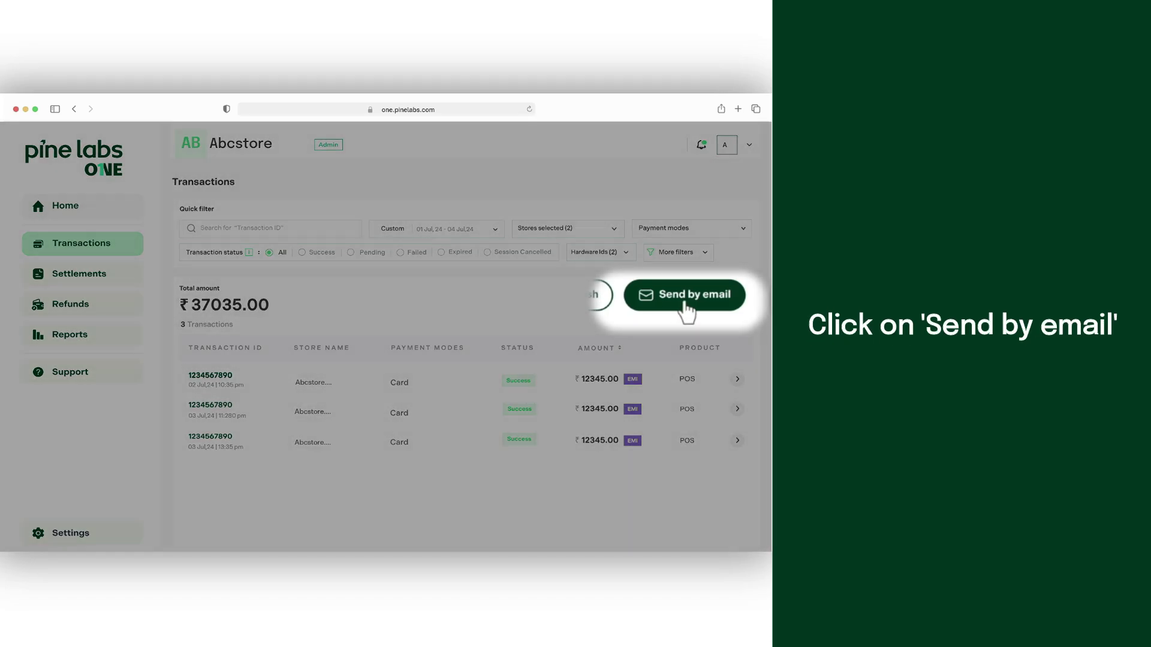
click(712, 304)
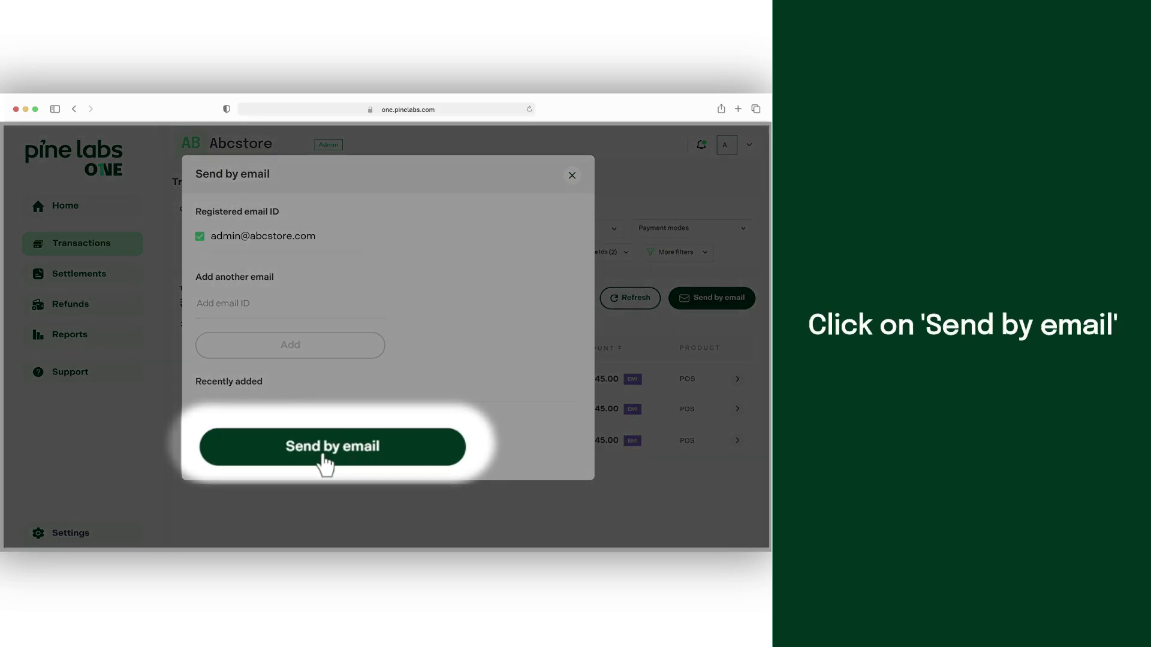
Send the 3-transaction report (₹37035.00) to the registered email ID
click(324, 457)
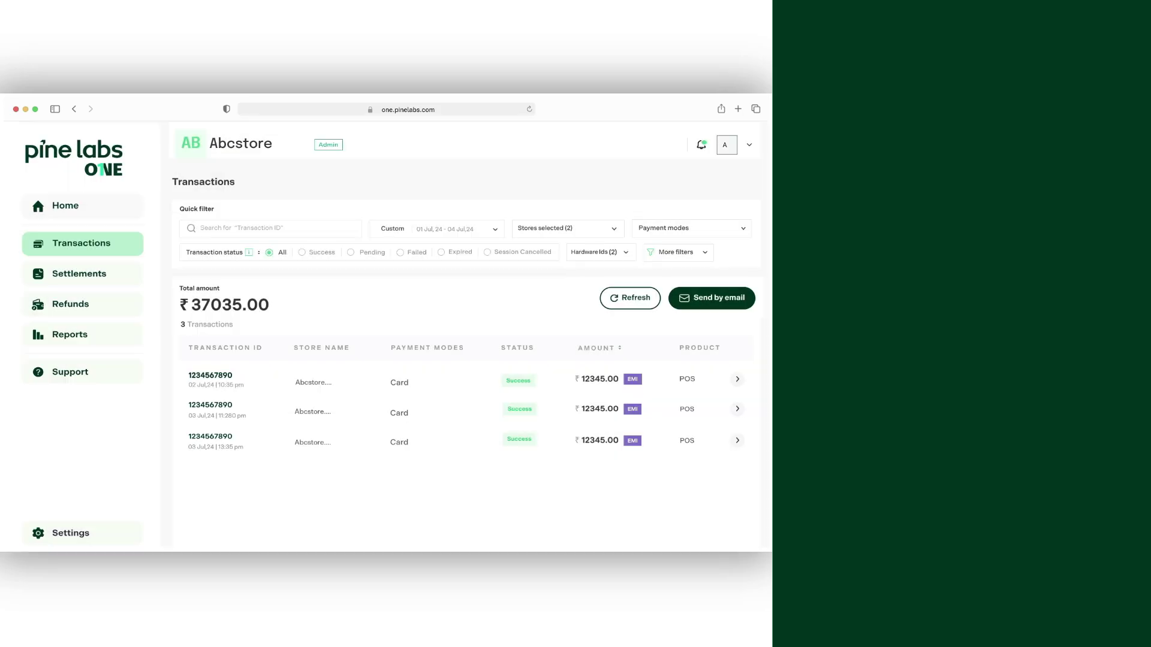